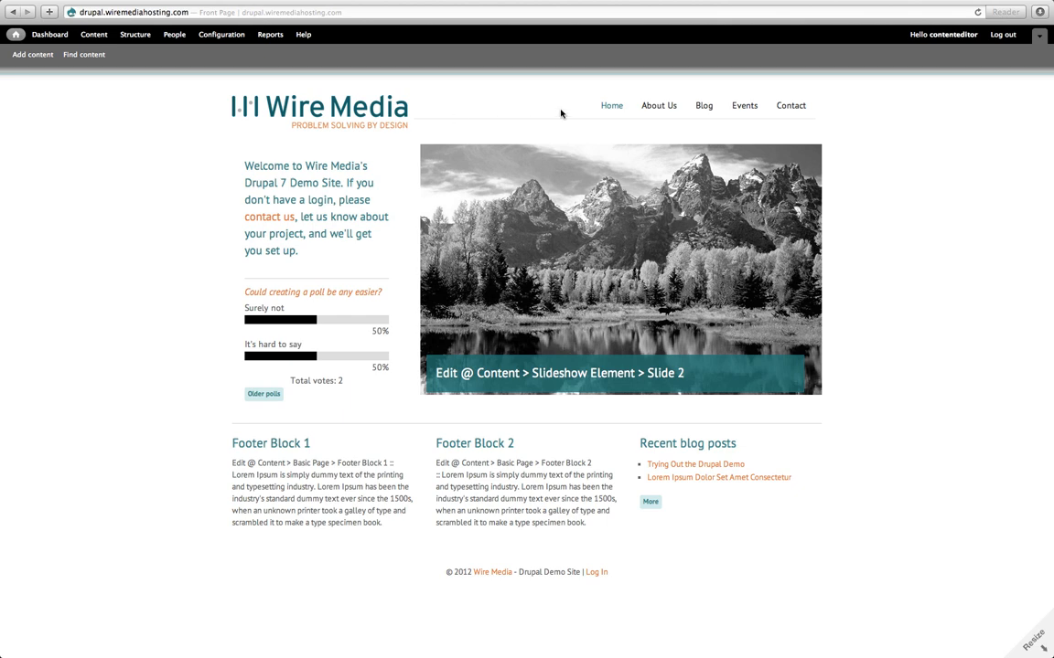
Open the About Us page for editing and go to the link title in its menu settings
click(659, 107)
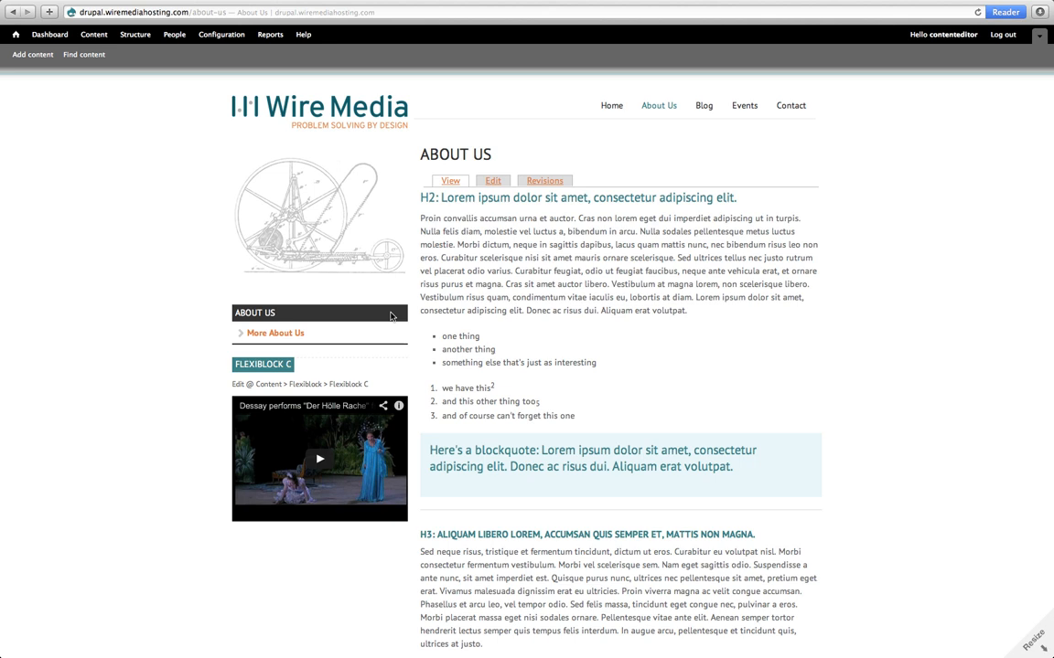
click(498, 185)
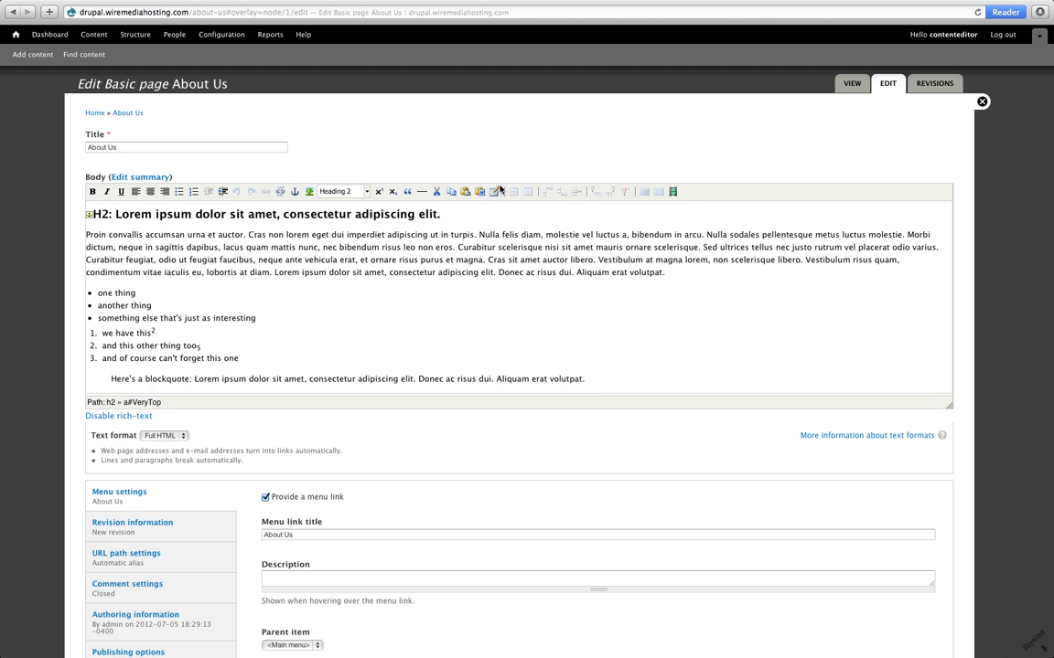
scroll(498, 190, down, 10)
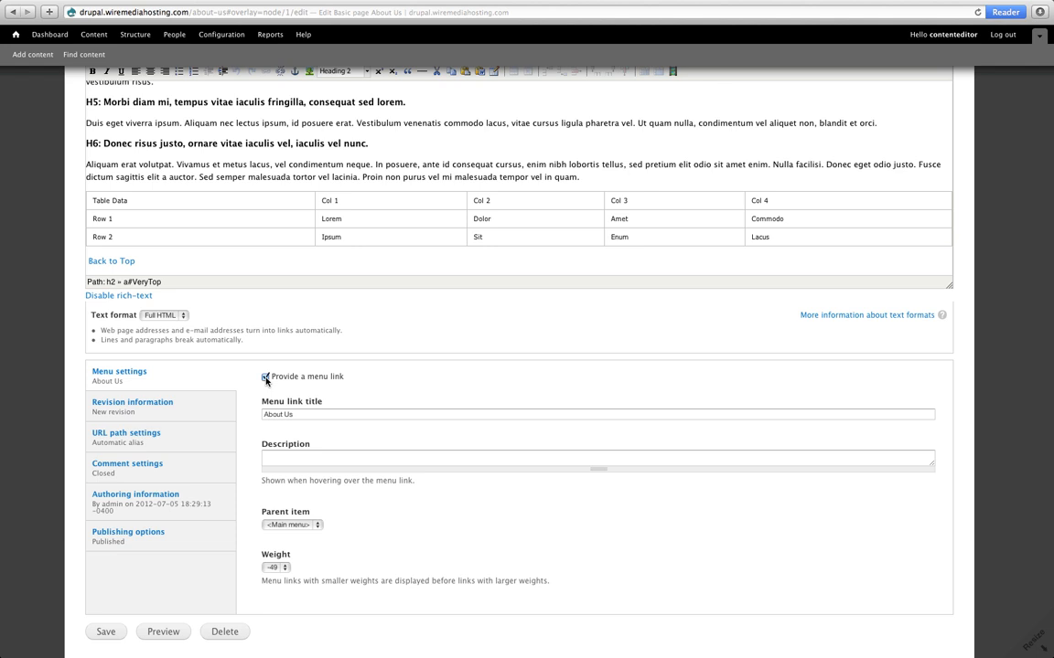
click(263, 414)
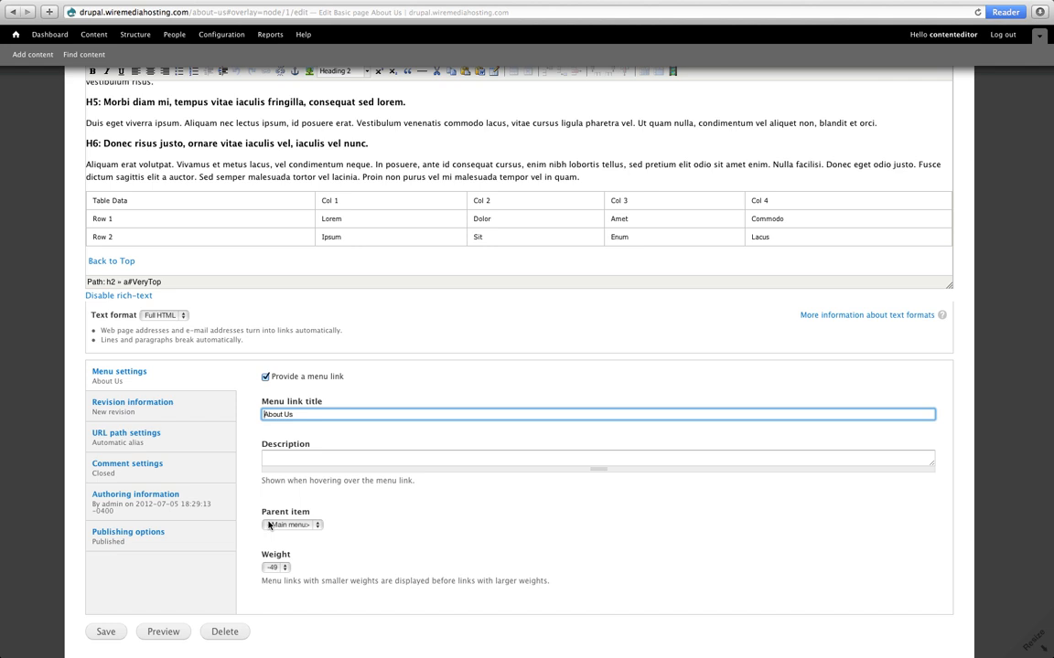
Try Blog as the parent item of the About Us menu link, and restore <Main menu> as the parent
click(297, 525)
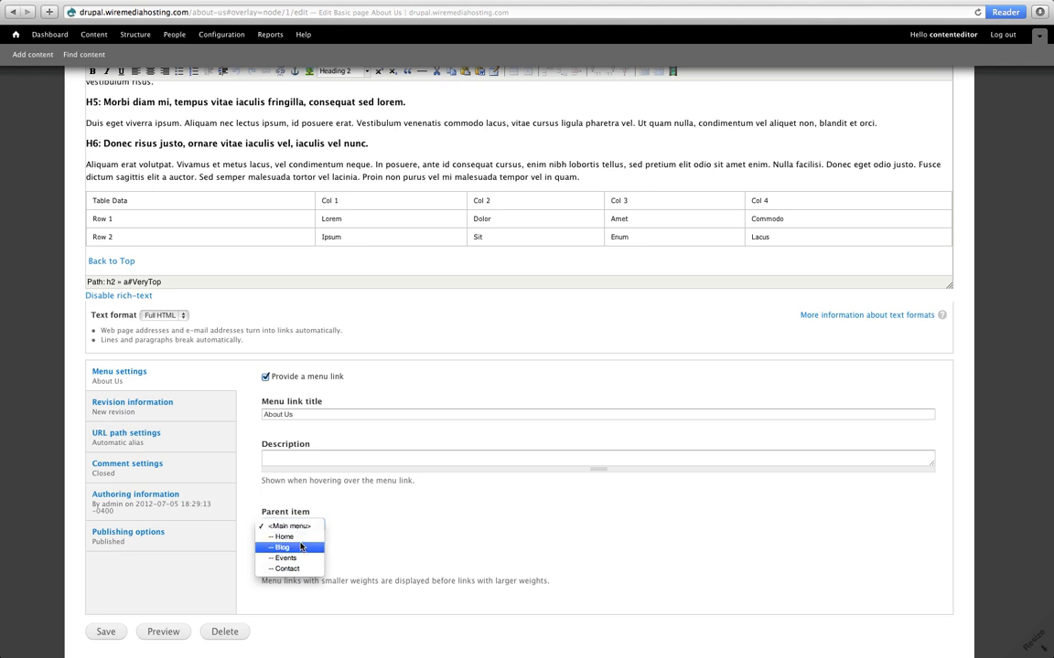
click(301, 548)
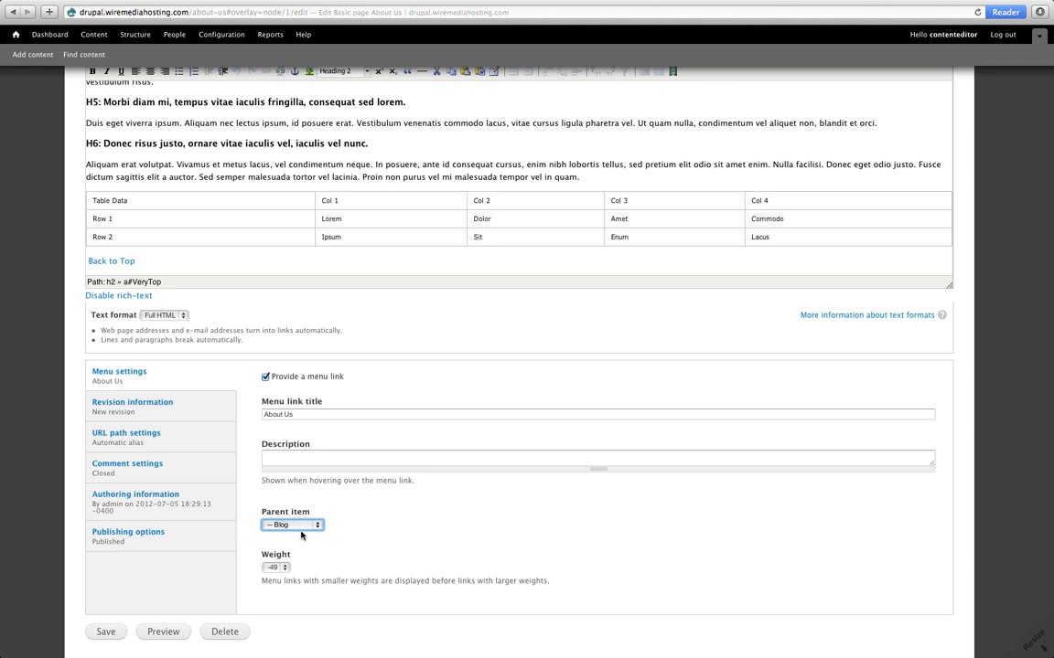
click(291, 525)
click(298, 507)
Choose -49 as the weight of the About Us menu link and save the page
click(285, 567)
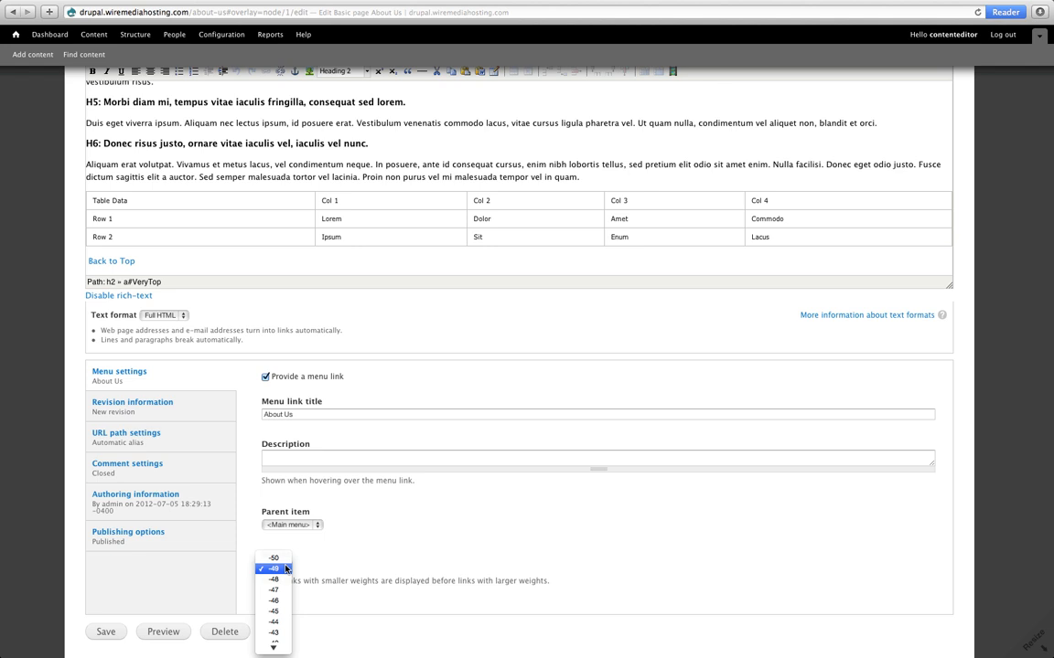
click(285, 568)
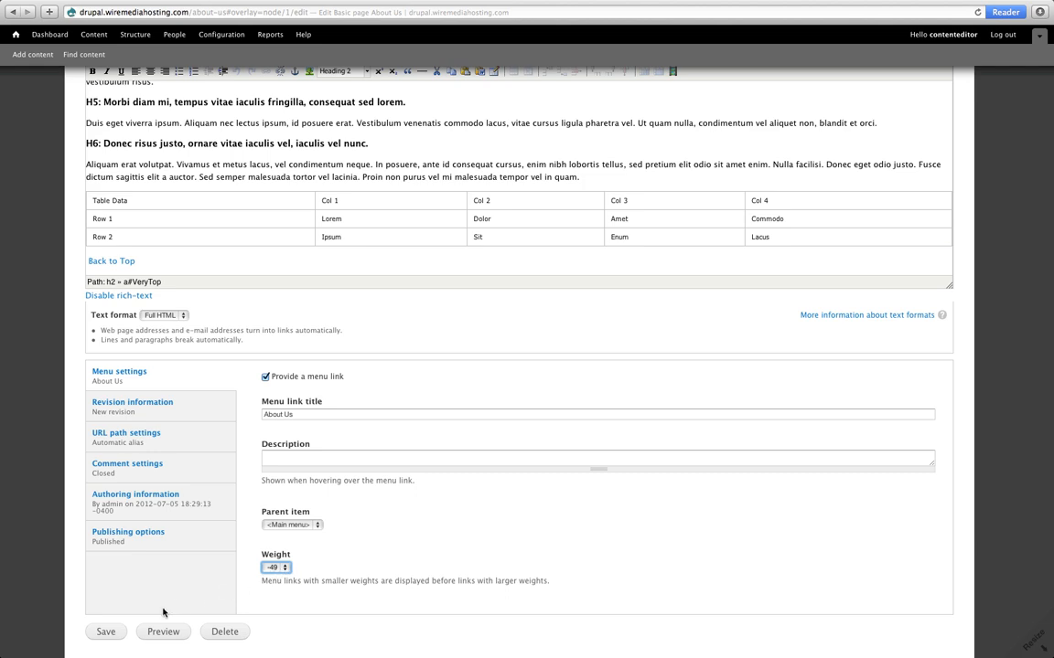
click(118, 632)
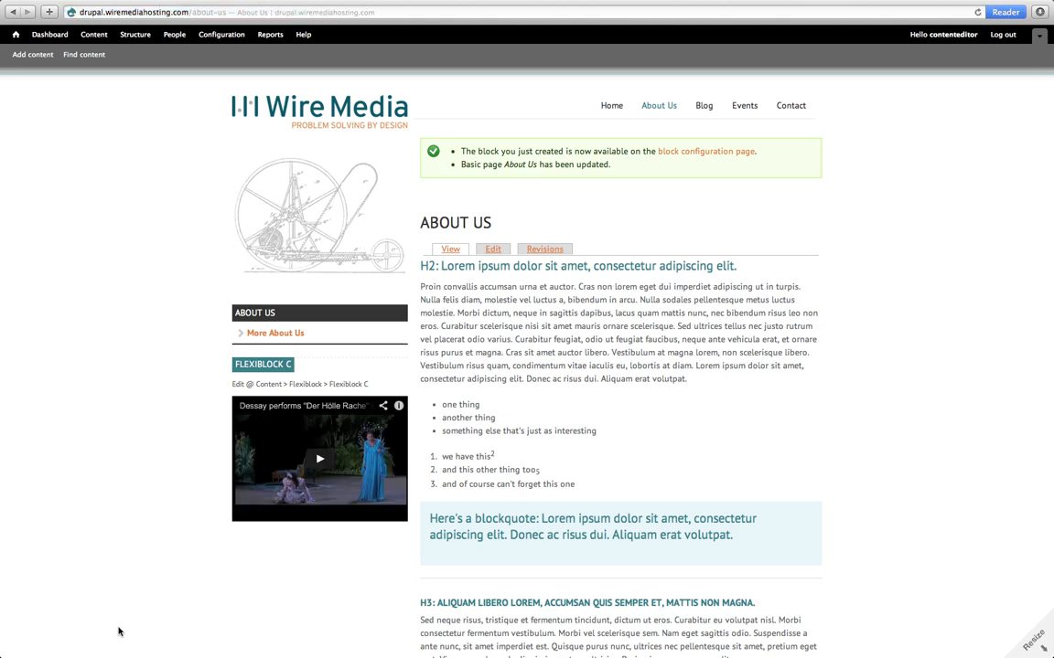
Open the list of links belonging to the site's Main menu in the structure administration
click(136, 35)
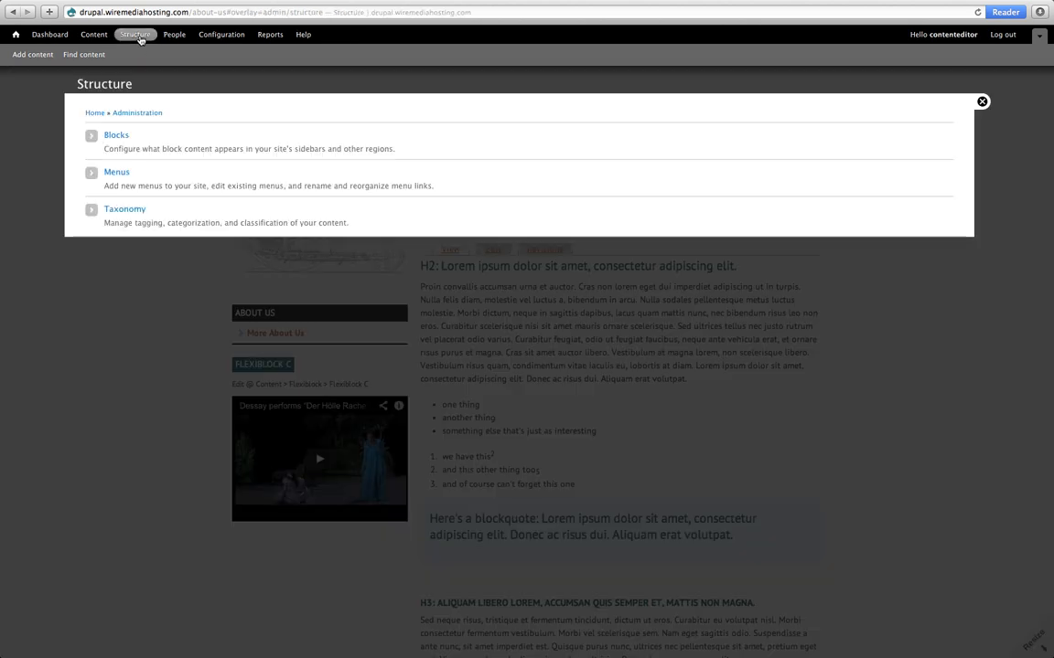
click(117, 173)
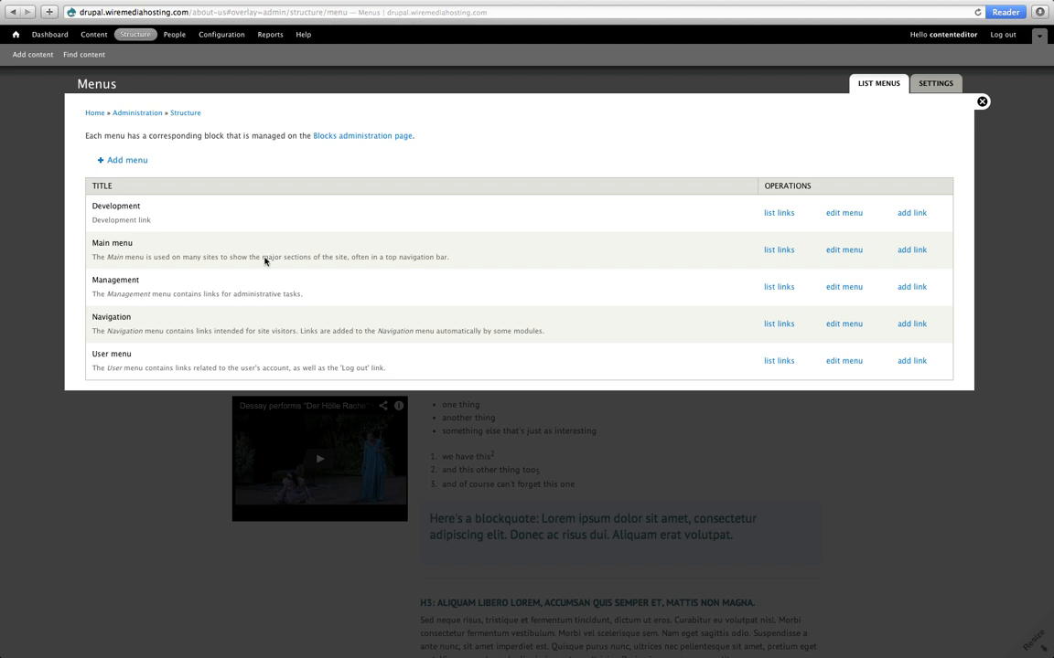
click(773, 252)
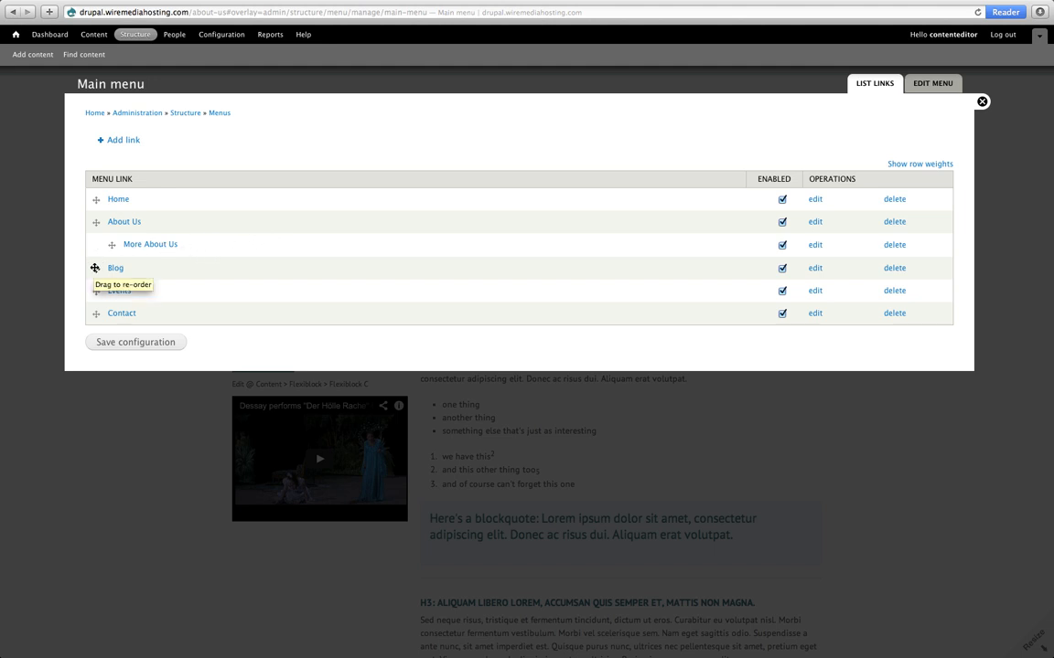
Try reordering the main menu with Blog below Events, and disable and re-enable the Home link
mouse_move(94, 267)
mouse_down()
mouse_move(96, 299)
mouse_move(94, 255)
mouse_up()
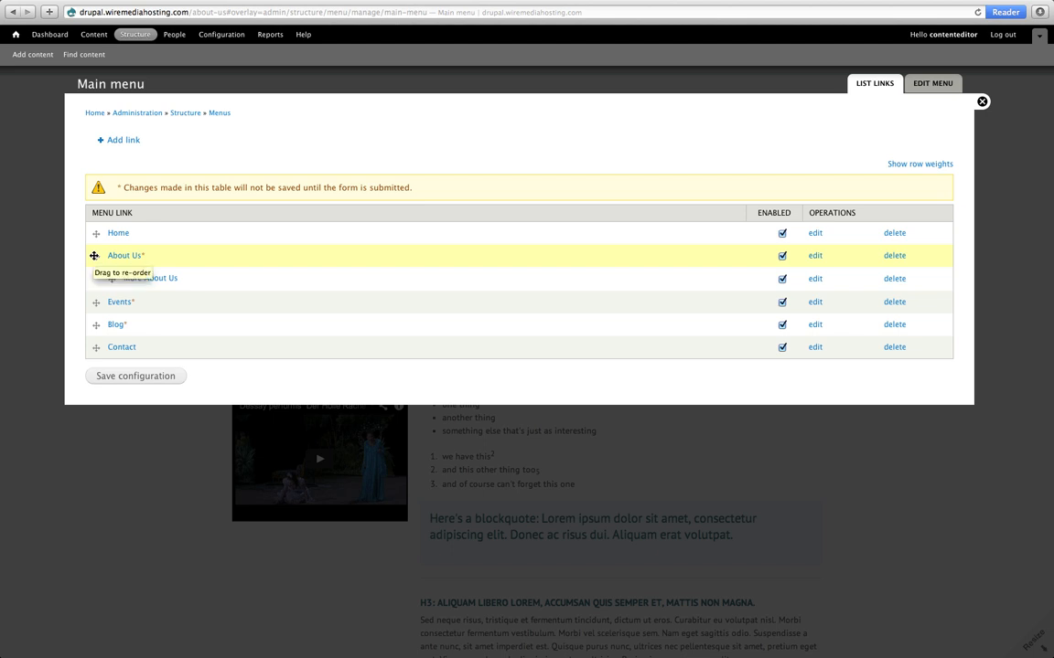
click(782, 234)
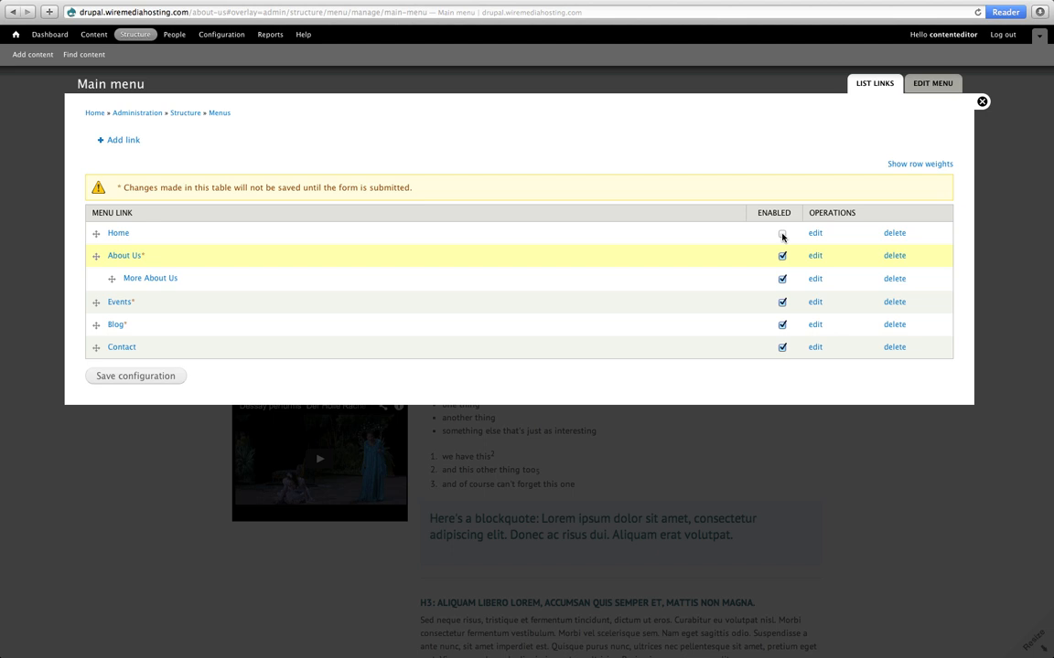
click(782, 234)
Start a new Main menu link titled "Even More About Us" with the relative path even-more-about-us
click(131, 143)
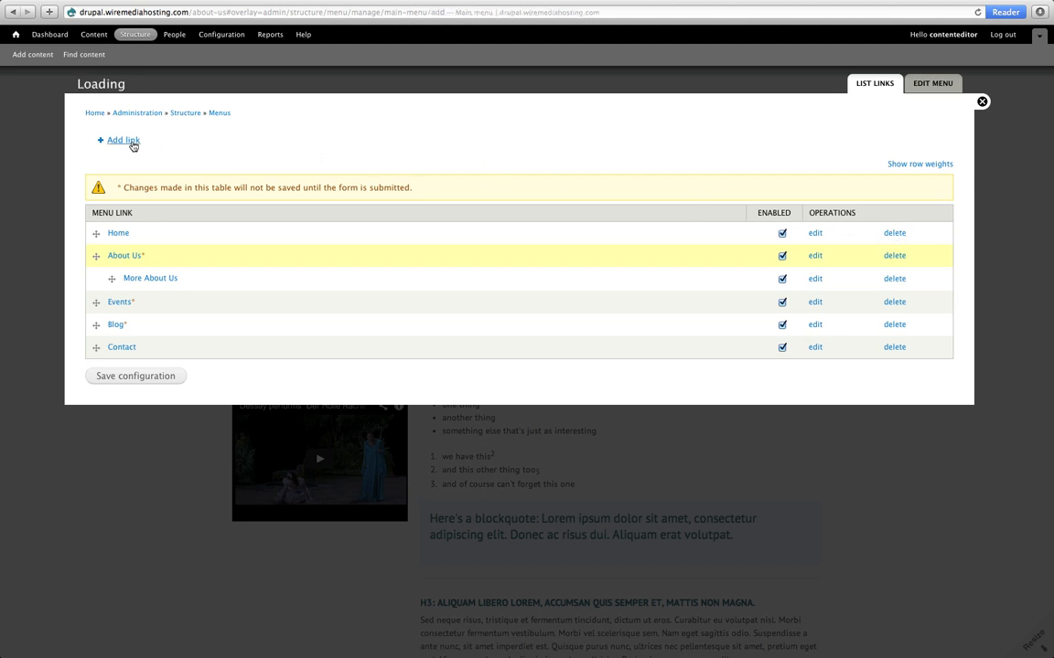
click(131, 147)
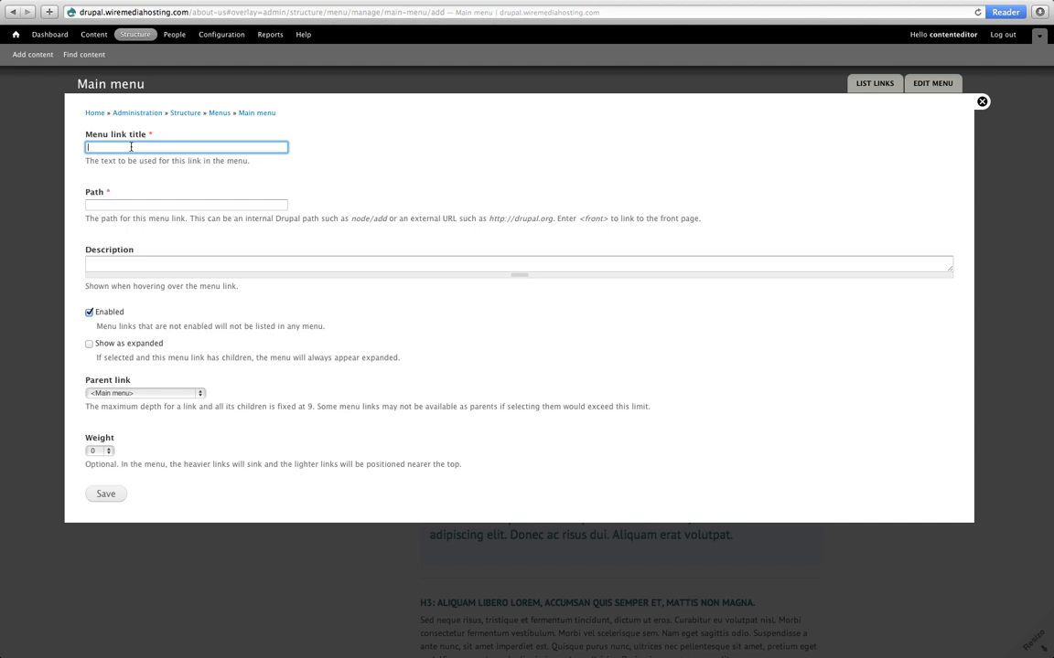
text(Even More About Us)
click(101, 205)
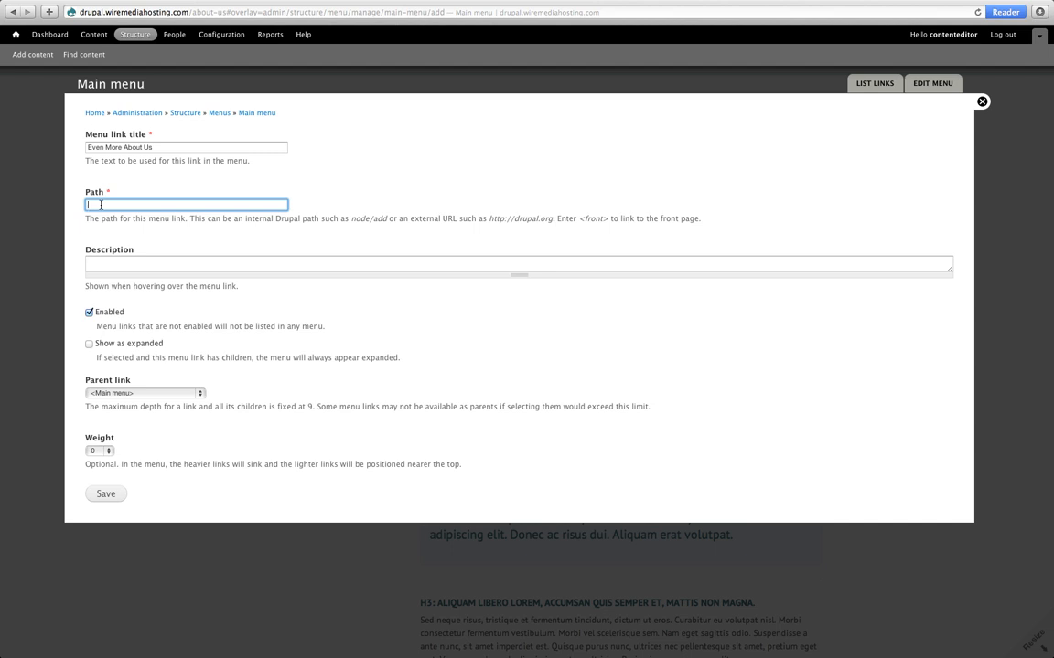
text(http://drupal.wiremediahosting.com/even-more-about-us)
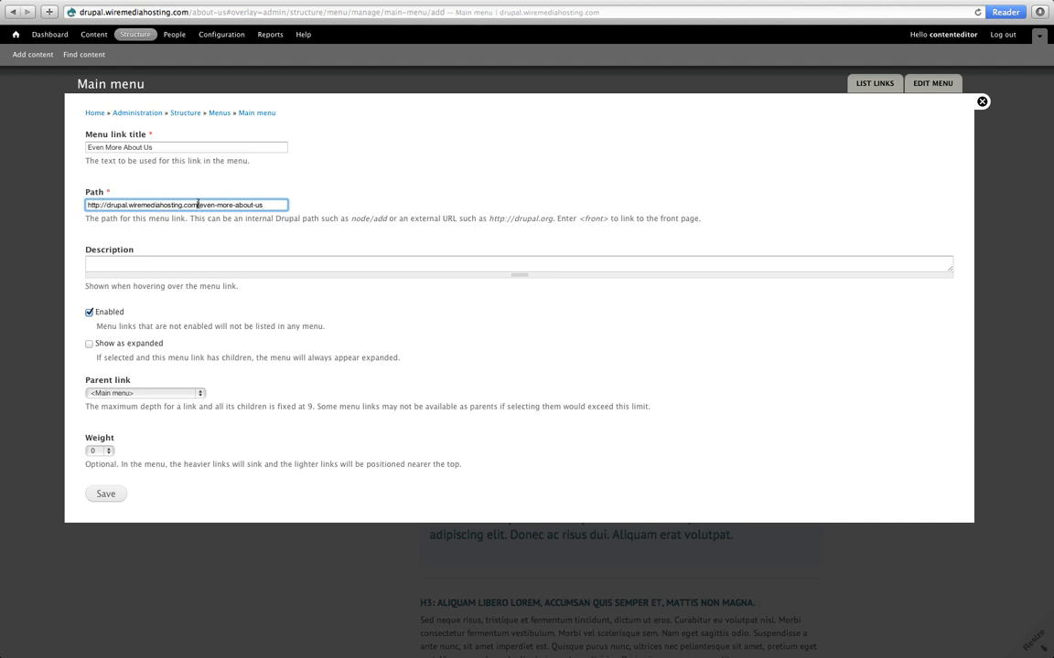
drag(199, 204, 87, 205)
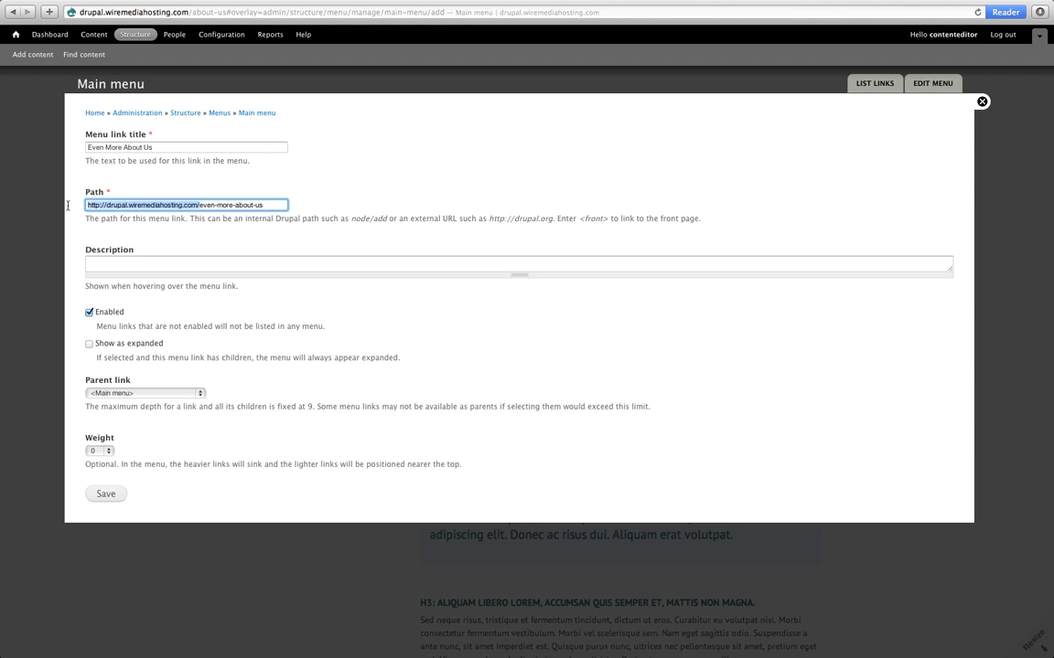
key(BackSpace)
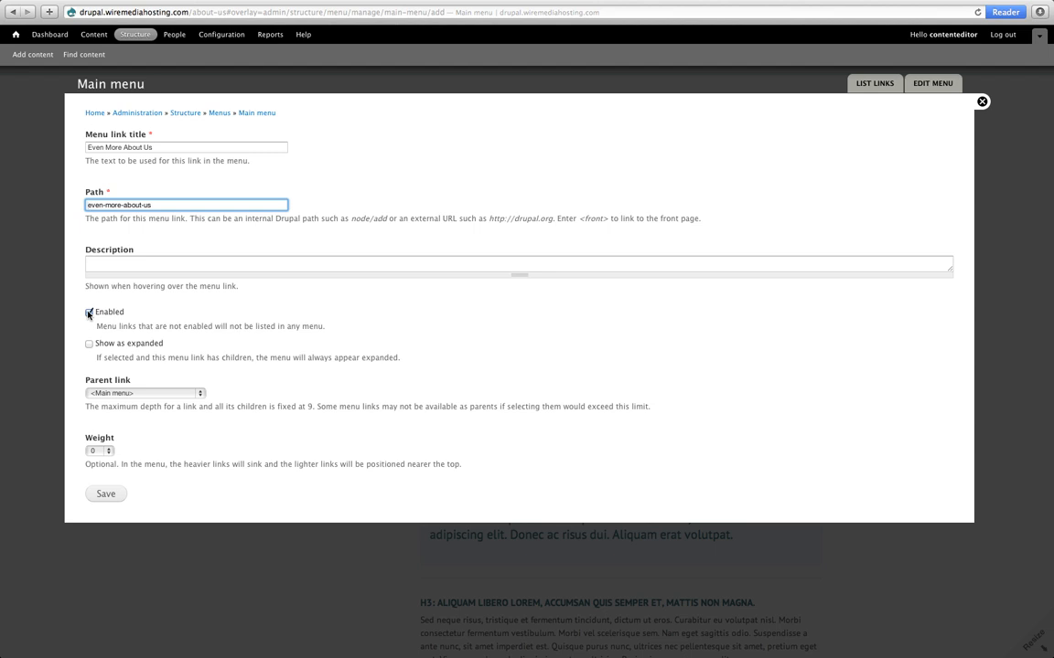
Set About Us as the new link's parent and save the link
click(98, 395)
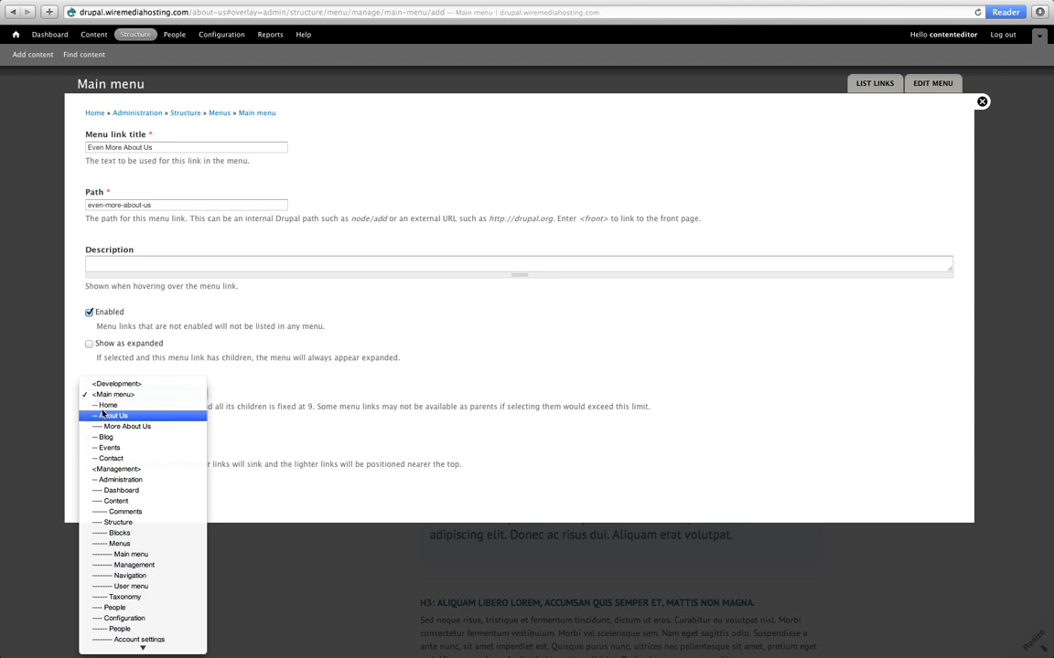
click(104, 417)
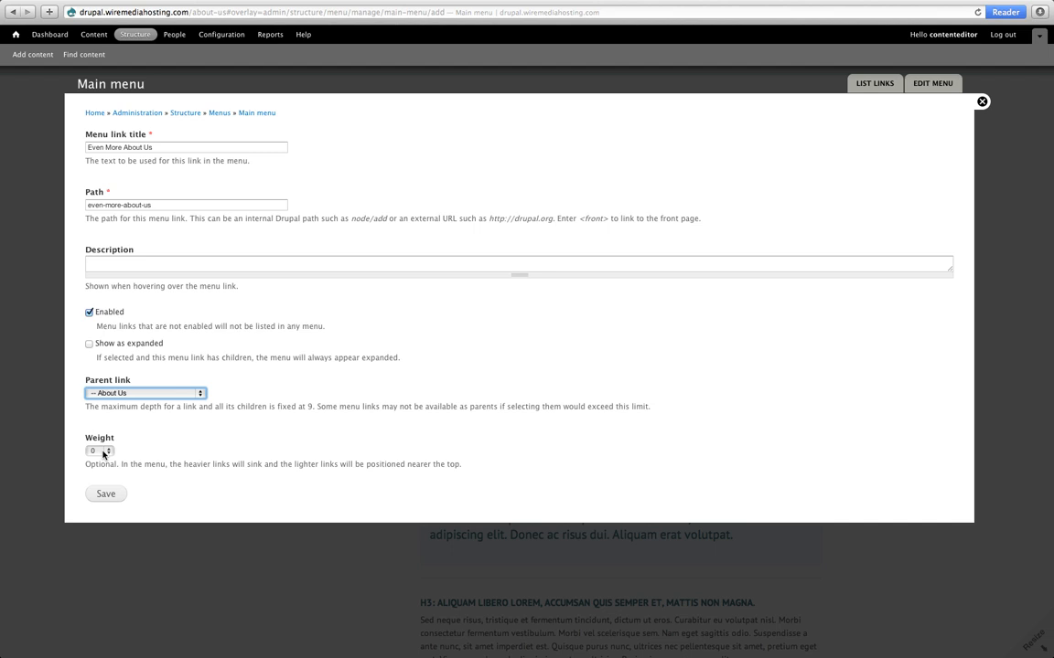
click(97, 498)
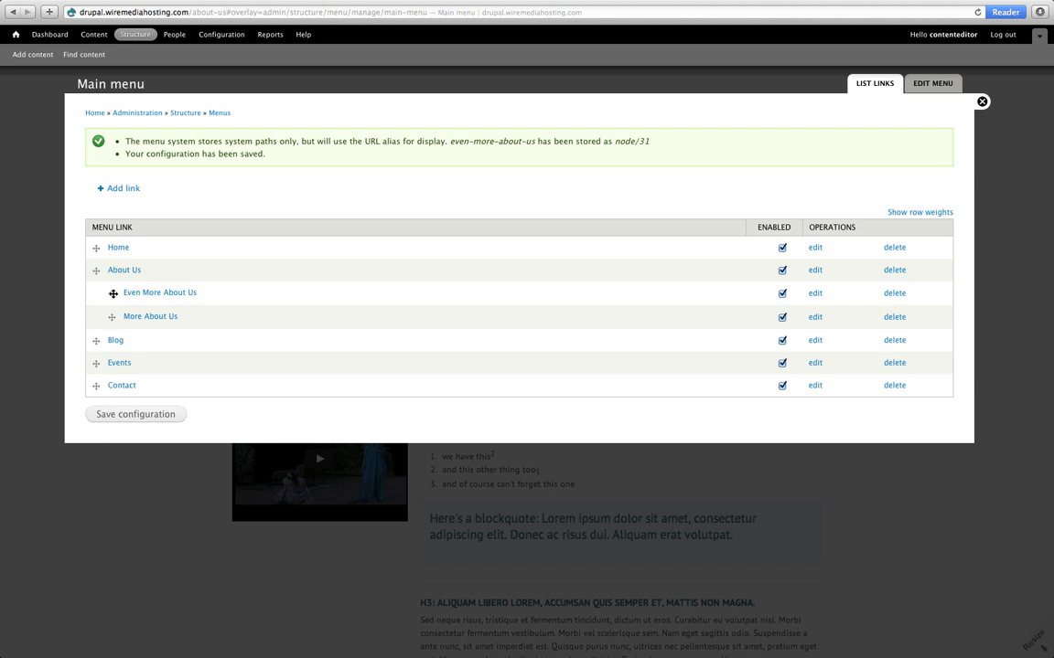
Move the Even More About Us link below More About Us and save the menu configuration
click(114, 294)
drag(114, 294, 114, 317)
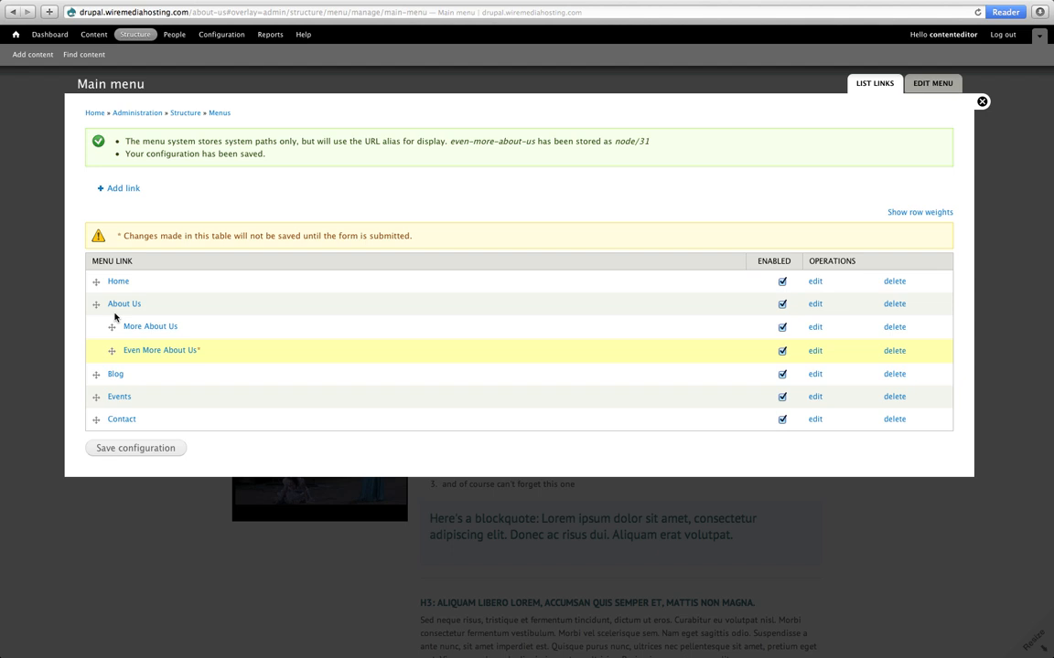
click(114, 452)
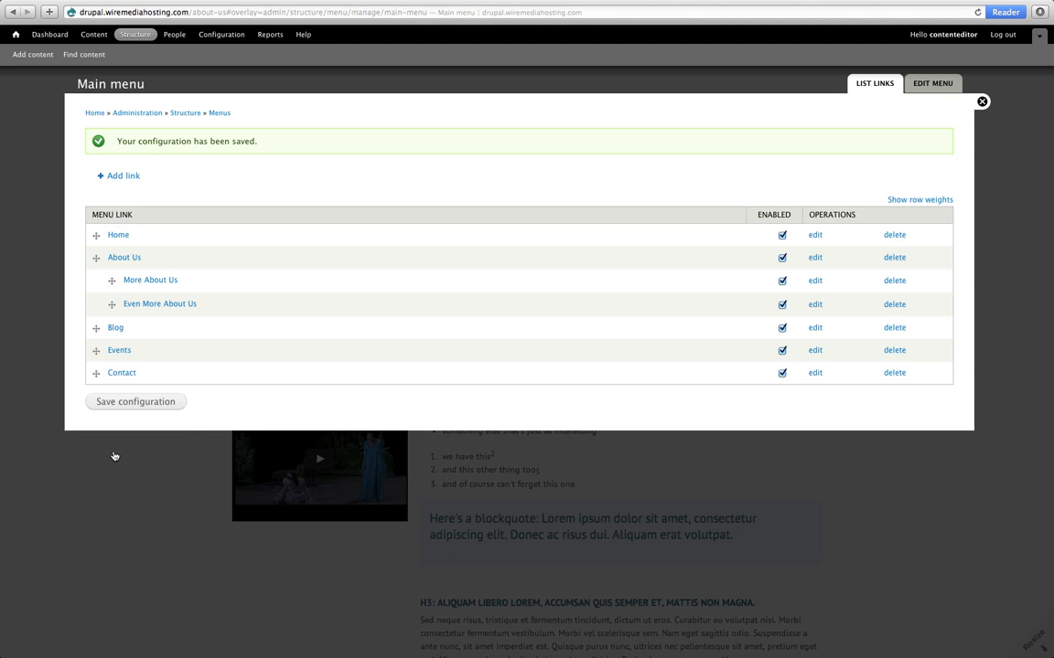